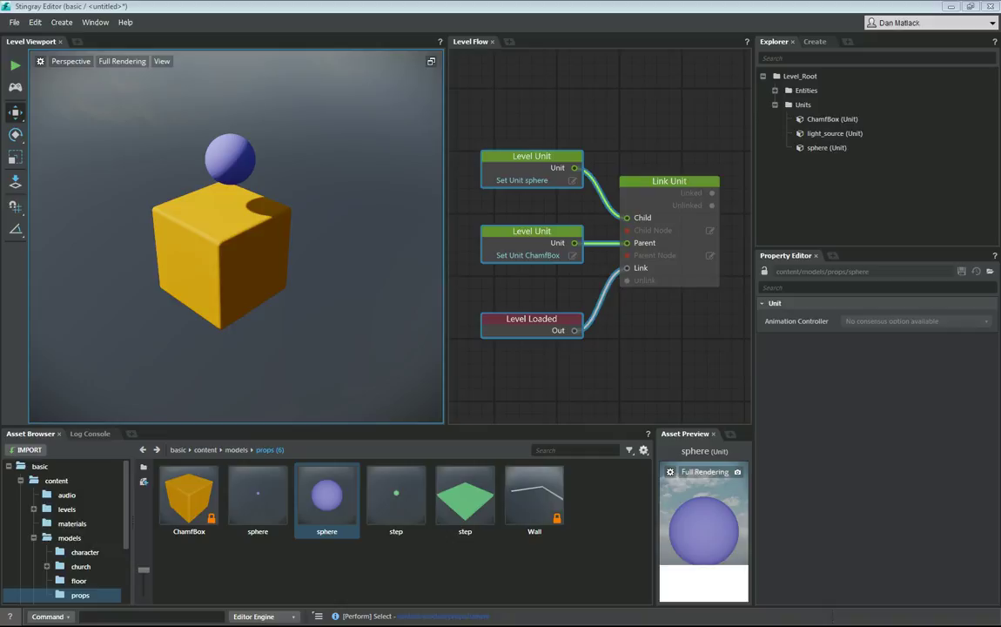
Browse from the Stingray 1.0.59.0 installation folder into its extras folder in an enlarged Windows Explorer window
left_click_drag(2, 397, 469, 200)
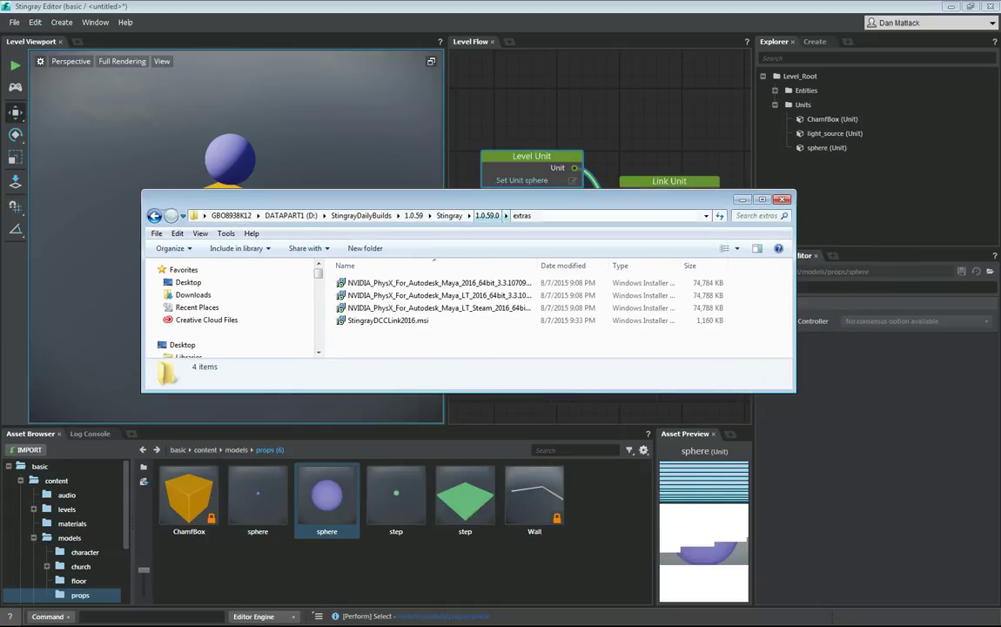
left_click(487, 215)
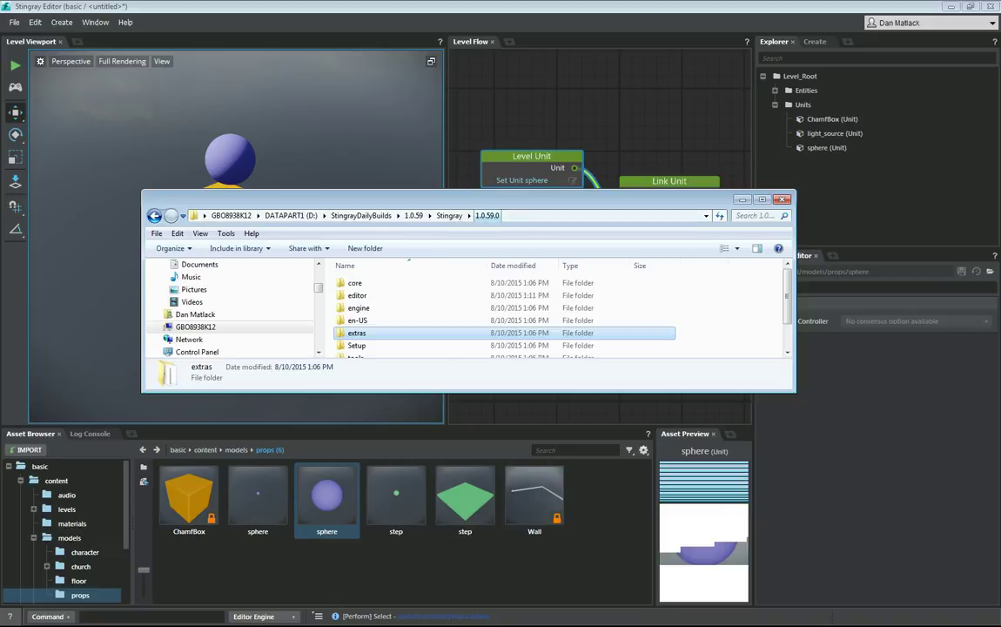
left_click_drag(410, 392, 410, 503)
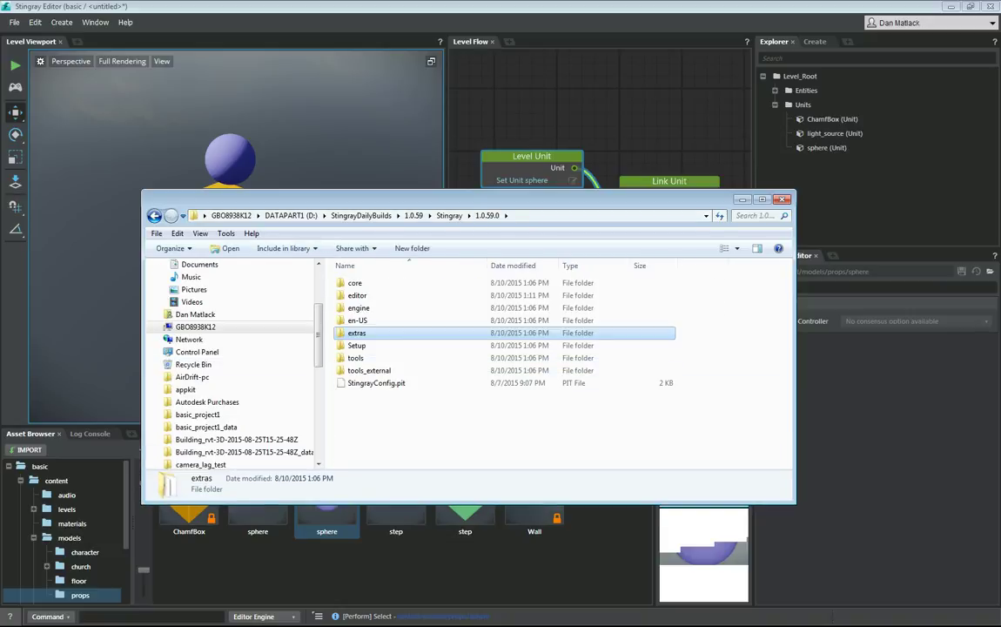
double_click(357, 332)
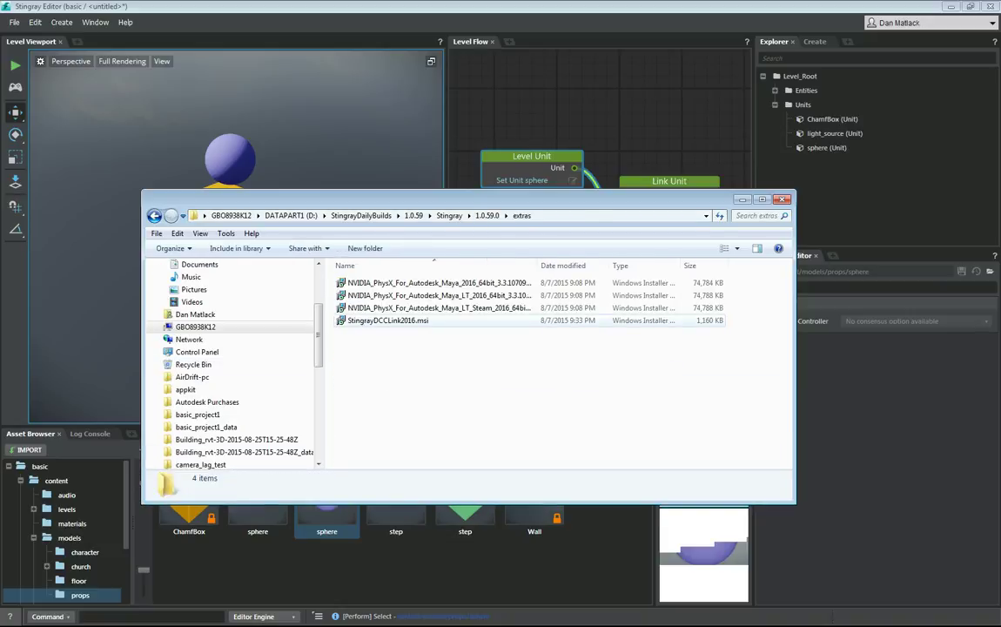
Launch the StingrayDCCLink2016.msi plug-in installer, dismiss it, and put the file browser window away
left_click(389, 320)
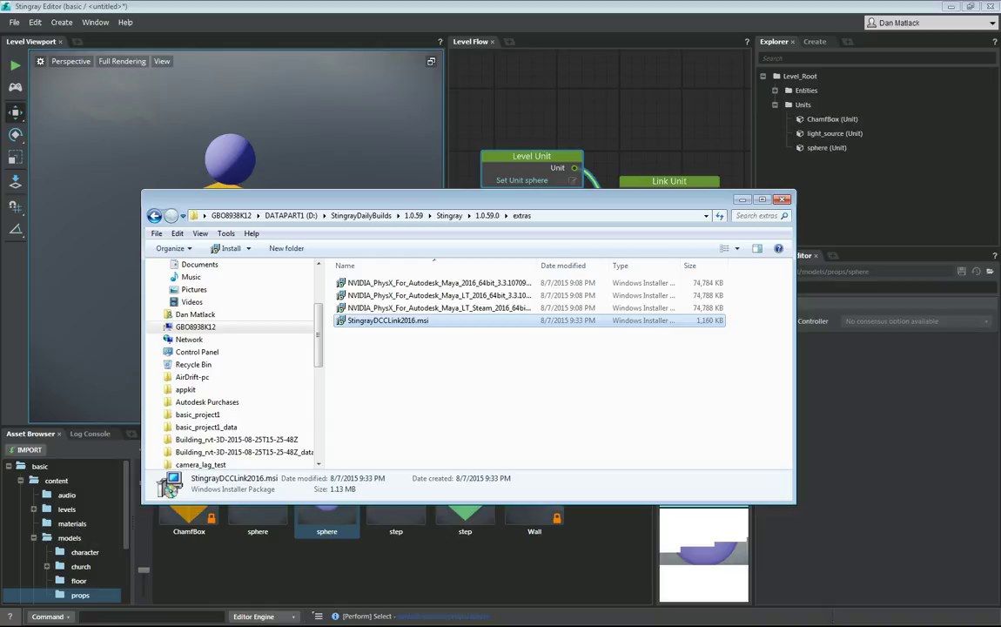
key("Return")
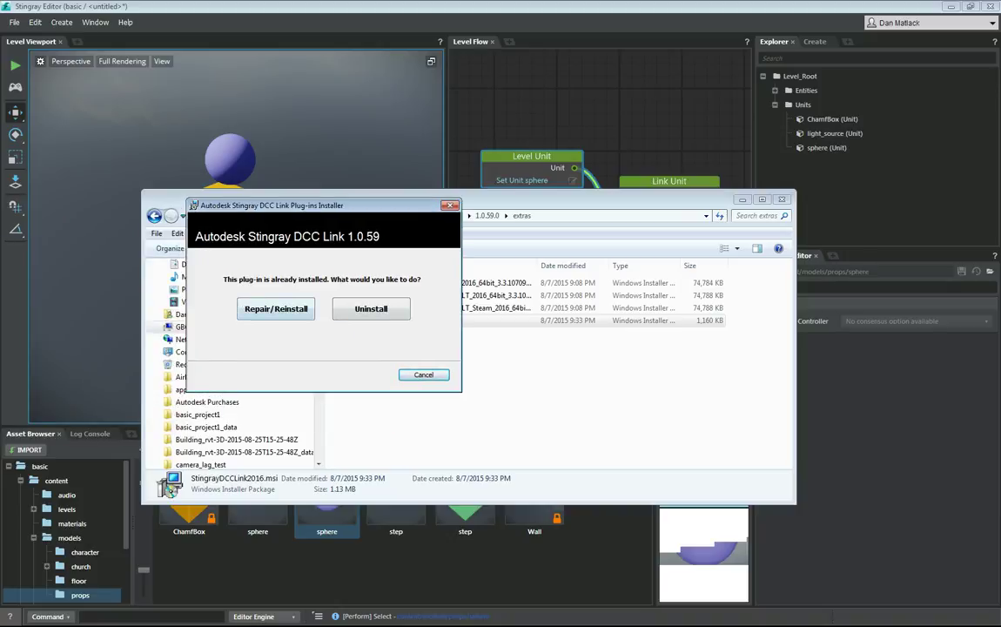
key("Return")
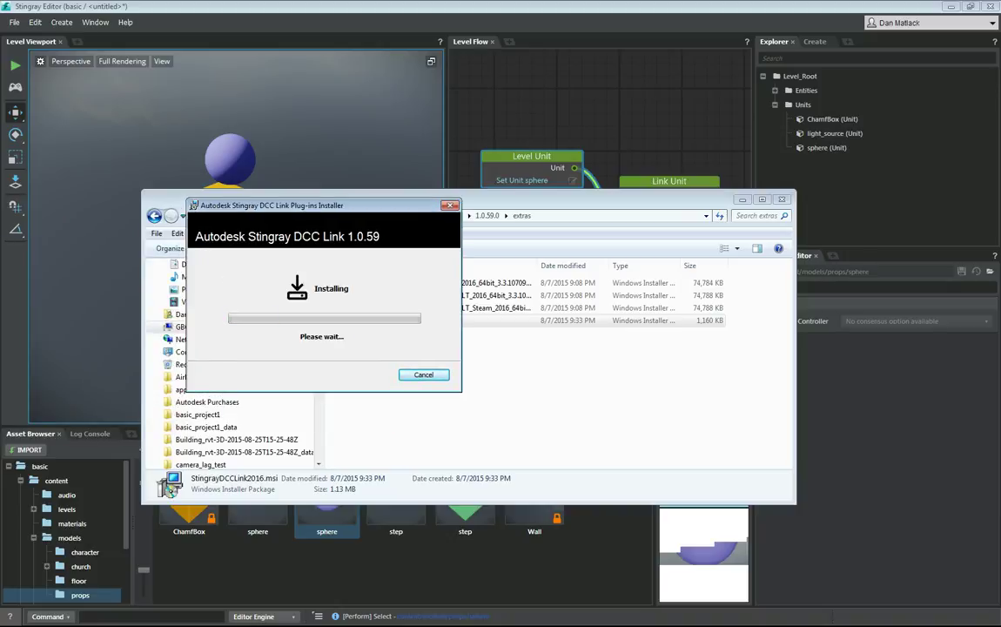
key("Return")
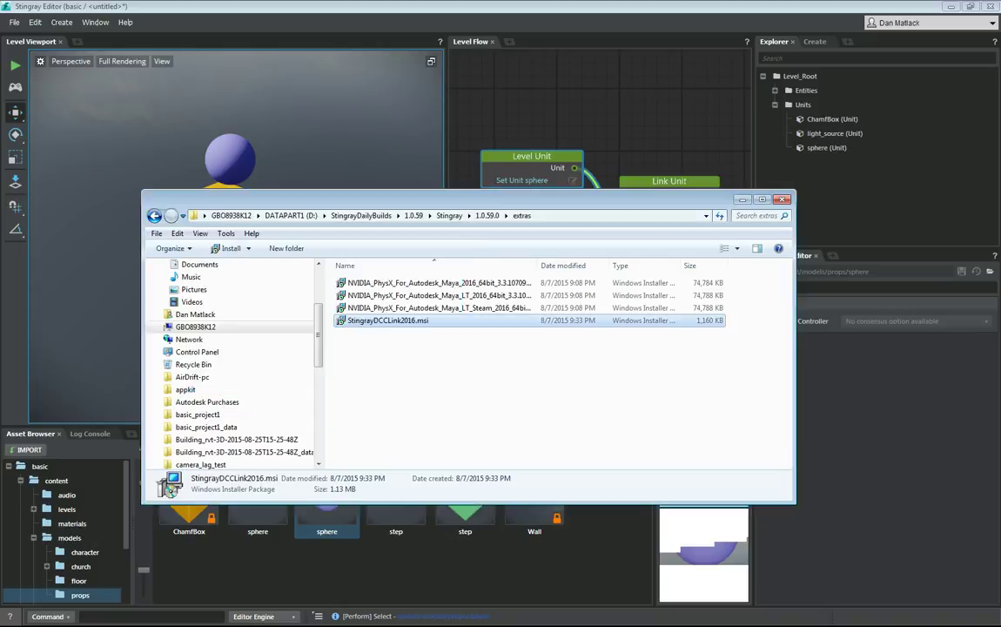
left_click_drag(470, 200, 0, 228)
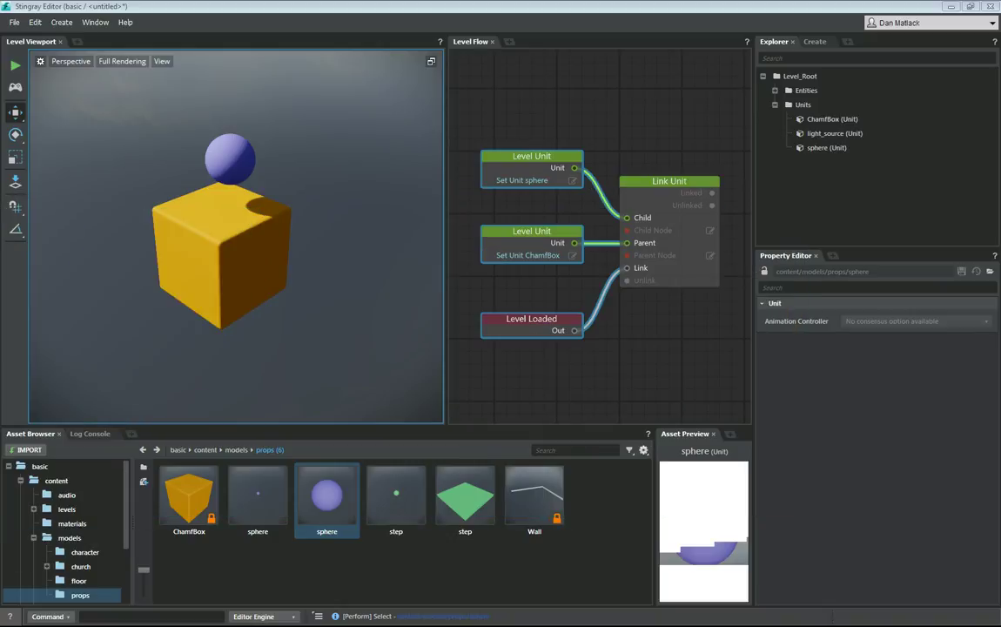
Switch to 3ds Max and examine the Stingray link commands it offers
left_click_drag(0, 165, 592, 0)
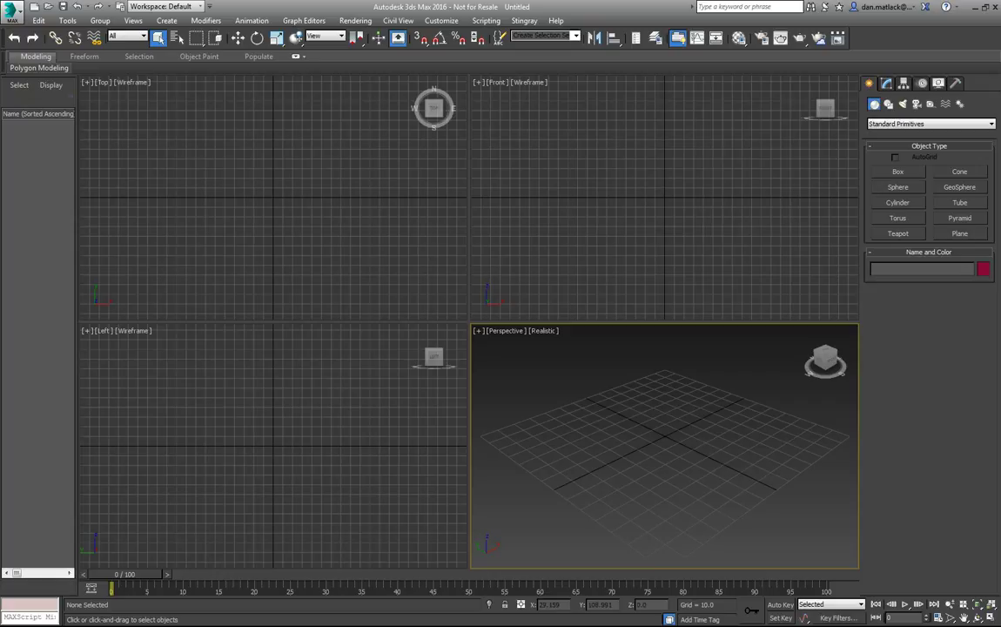
left_click(524, 20)
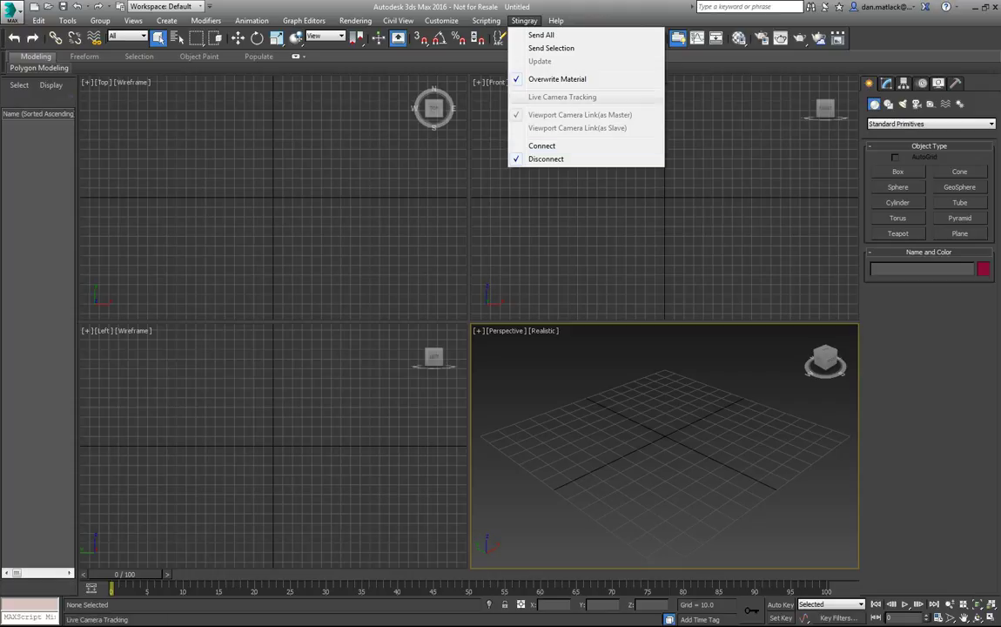
key("Escape")
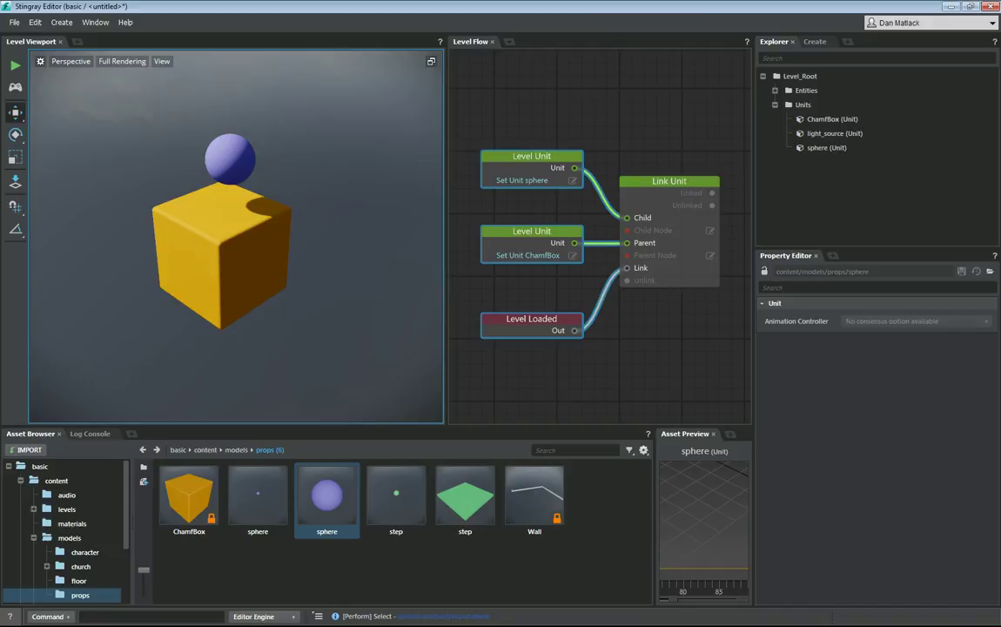
Send the selected sphere unit from Stingray to 3ds Max and scale it up uniformly to about 8006
right_click(321, 496)
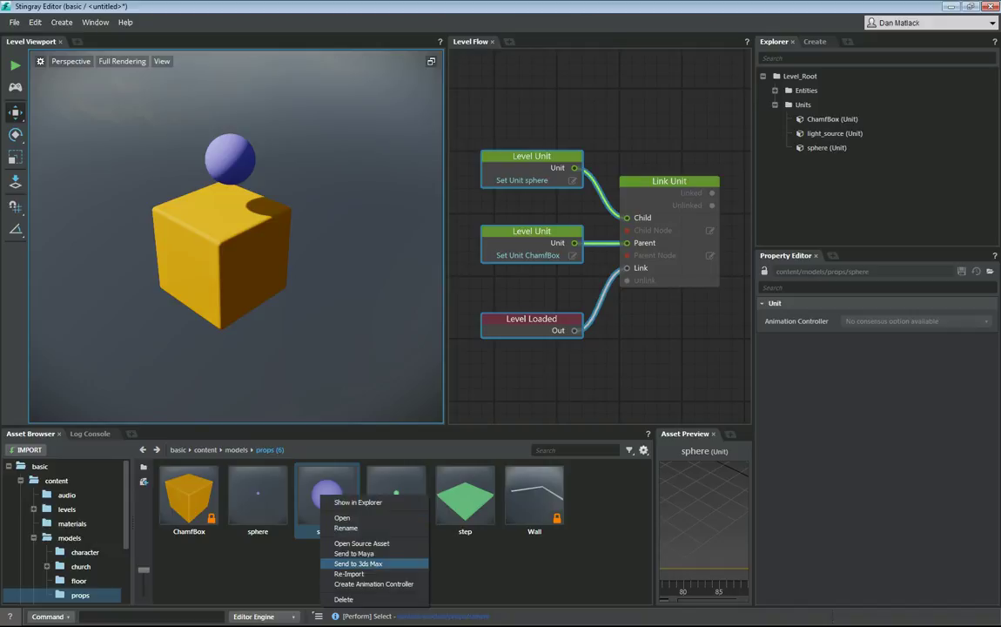
left_click(359, 564)
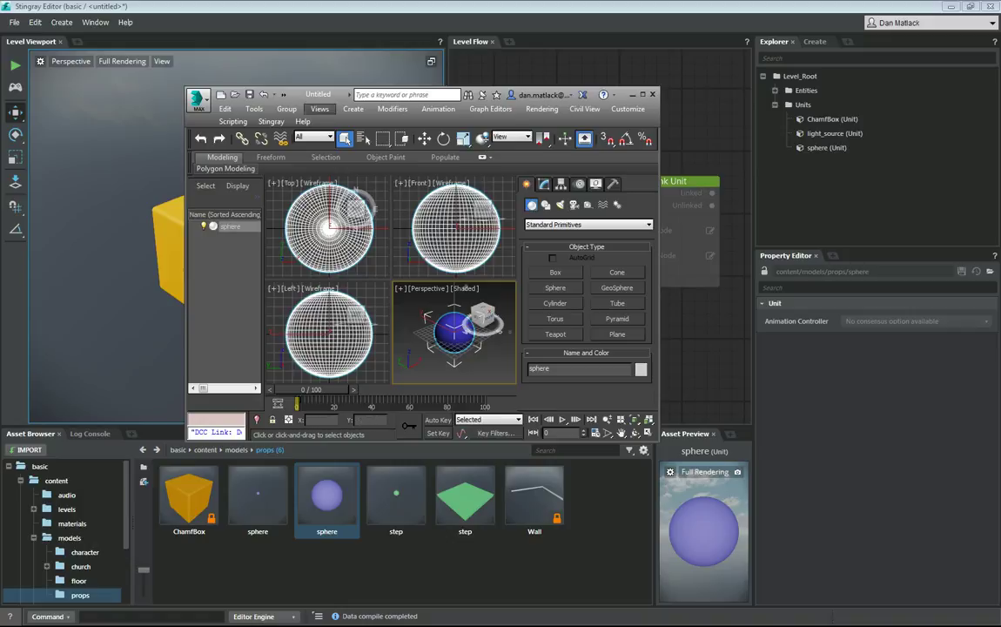
left_click(463, 139)
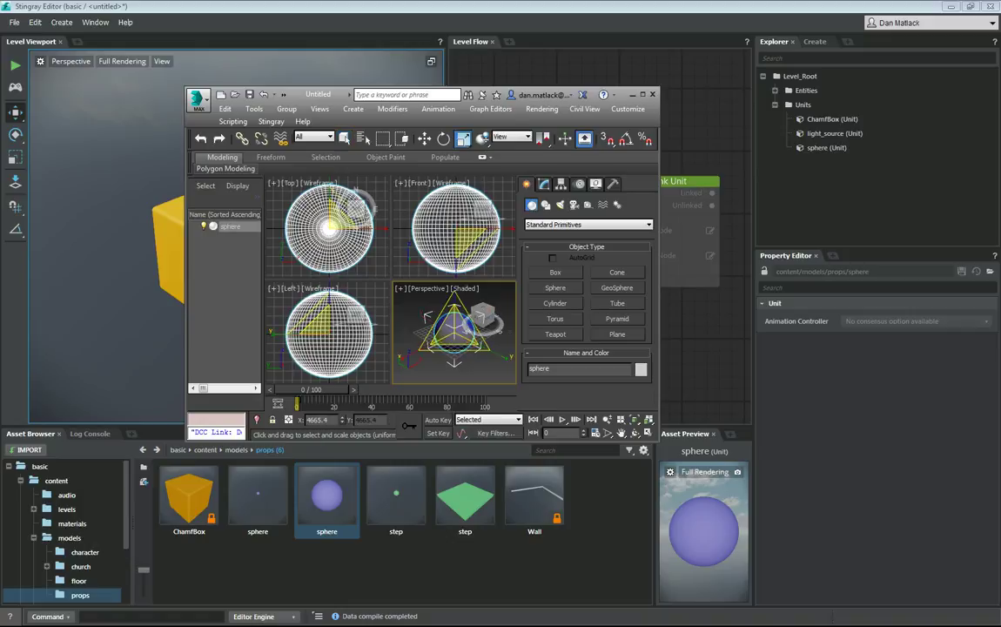
left_click_drag(461, 329, 465, 286)
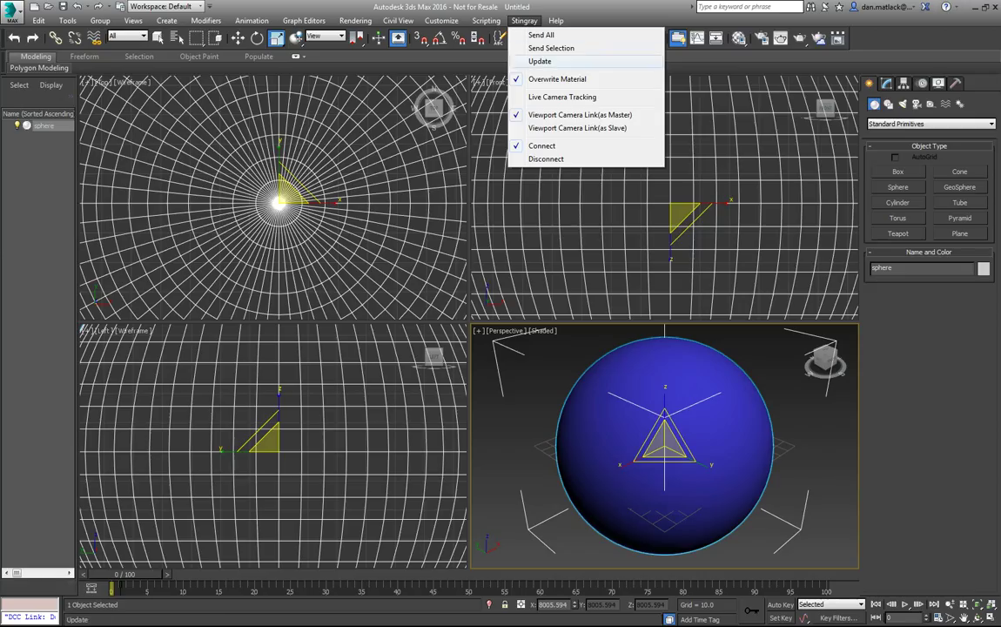
Update the enlarged sphere in Stingray from 3ds Max, overwriting sphere.fbx, and minimize the 3ds Max window
left_click(540, 61)
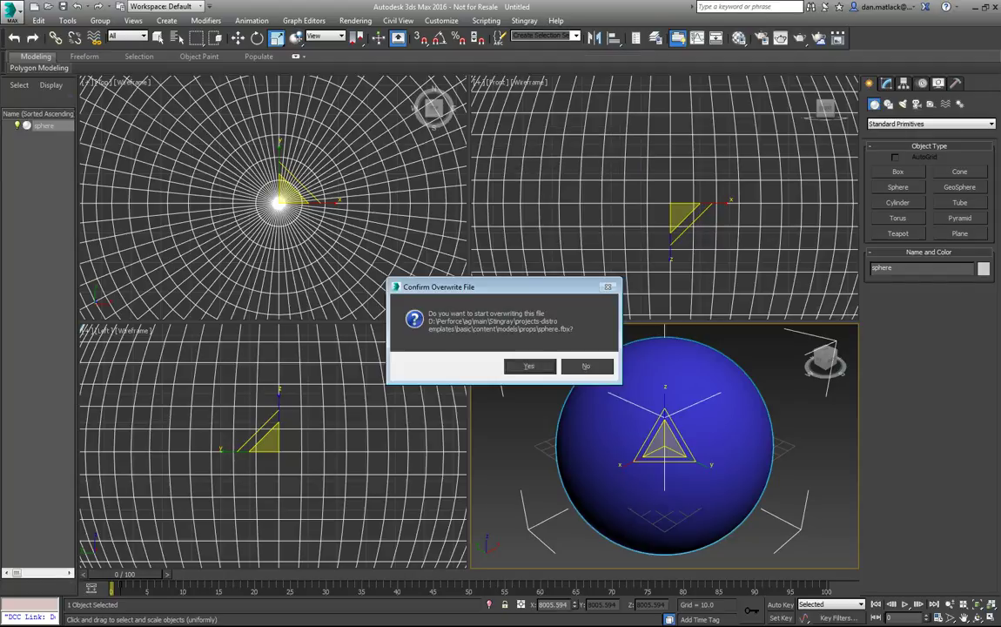
key("Return")
key("super+Down")
key("super+Down")
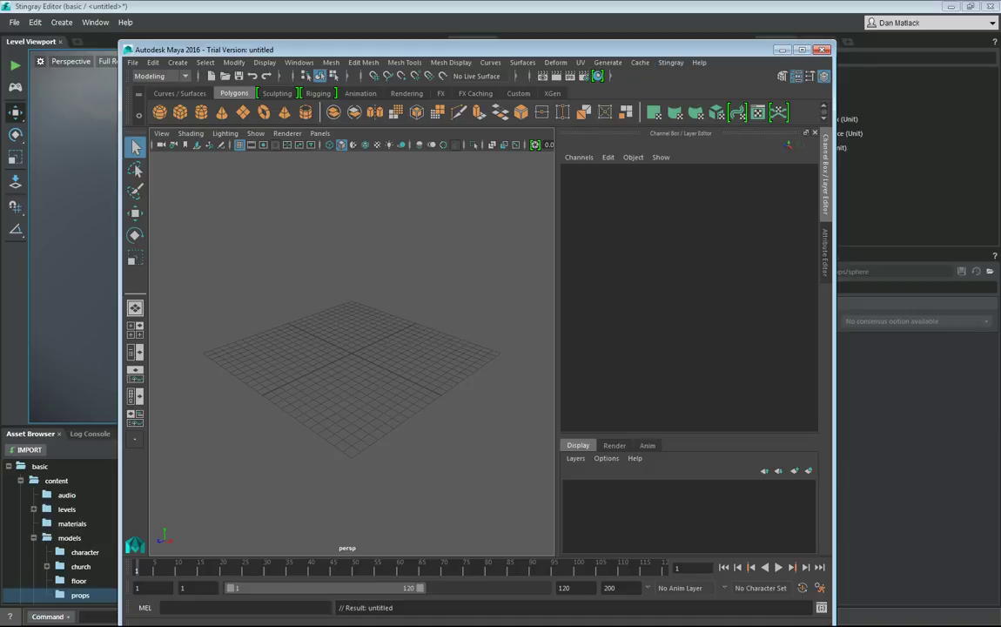
In Maya, check the Loaded and Auto load settings of stingray_link.mll in the Plug-in Manager
left_click_drag(261, 50, 211, 37)
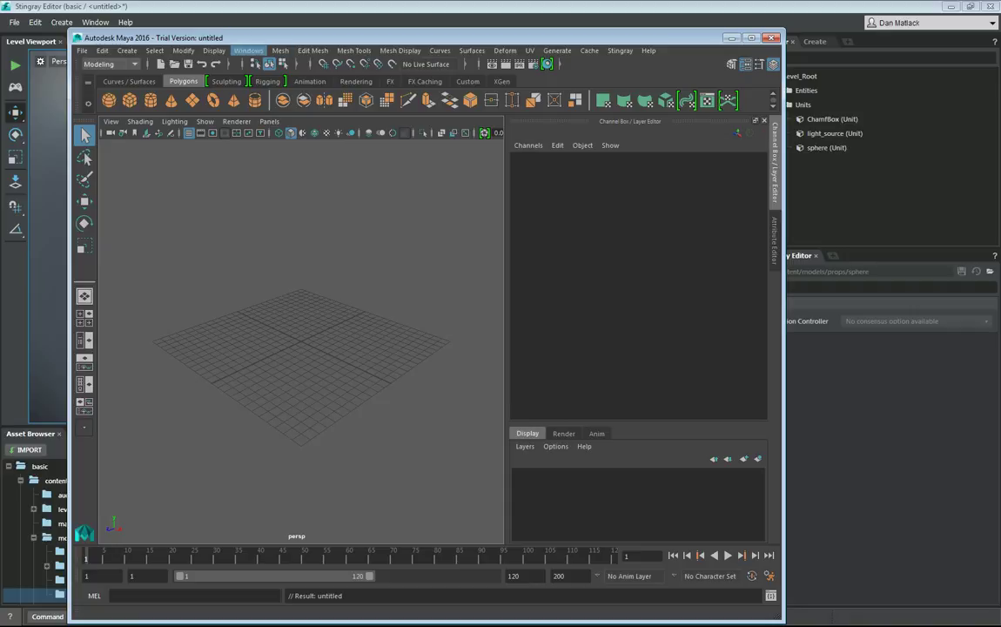
left_click(248, 50)
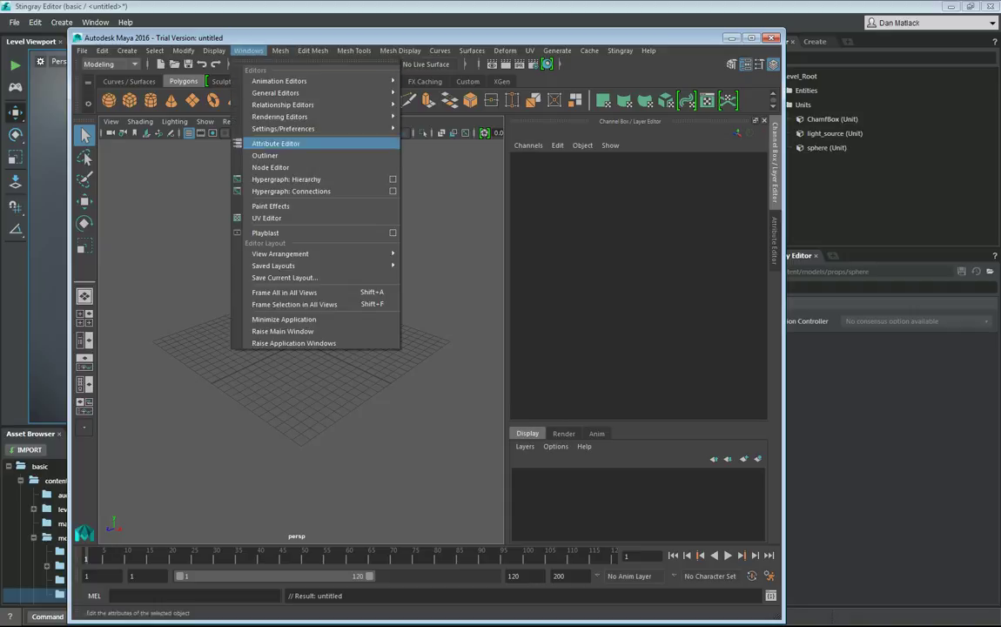
mouse_move(366, 128)
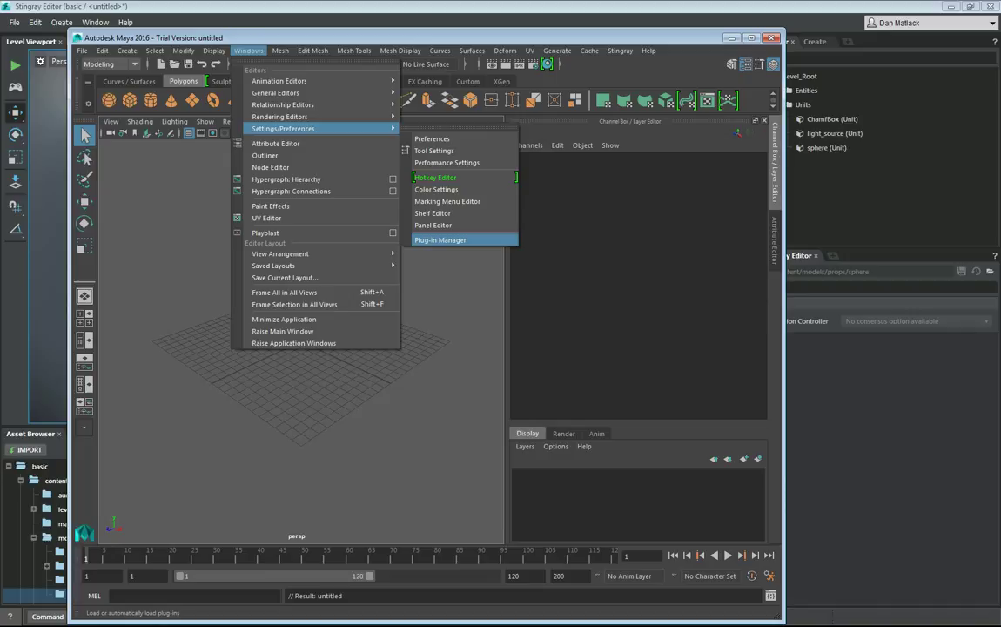
left_click(441, 240)
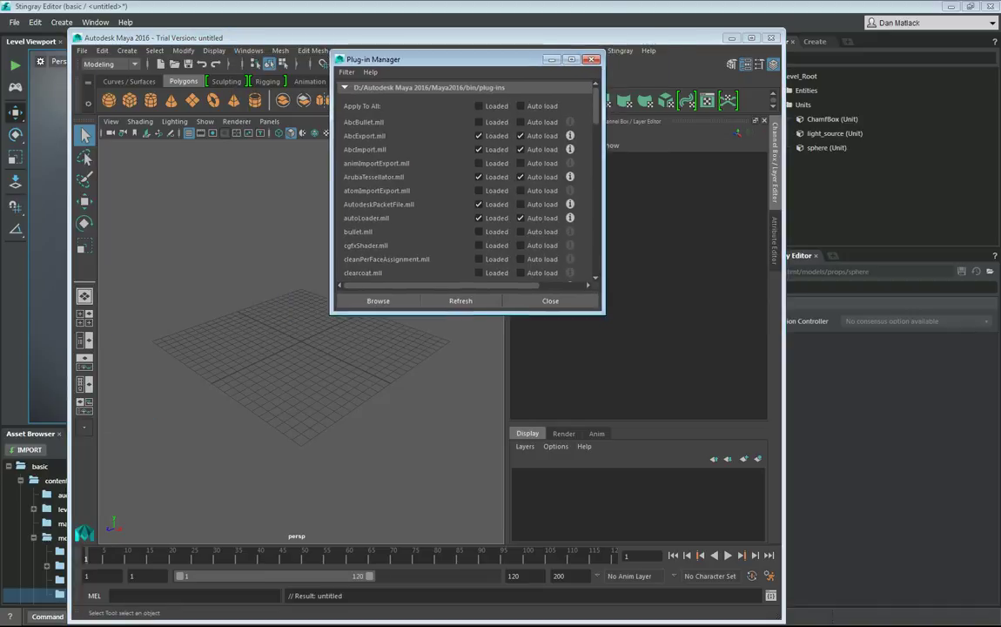
left_click_drag(605, 313, 729, 500)
scroll(529, 278, "down", 10)
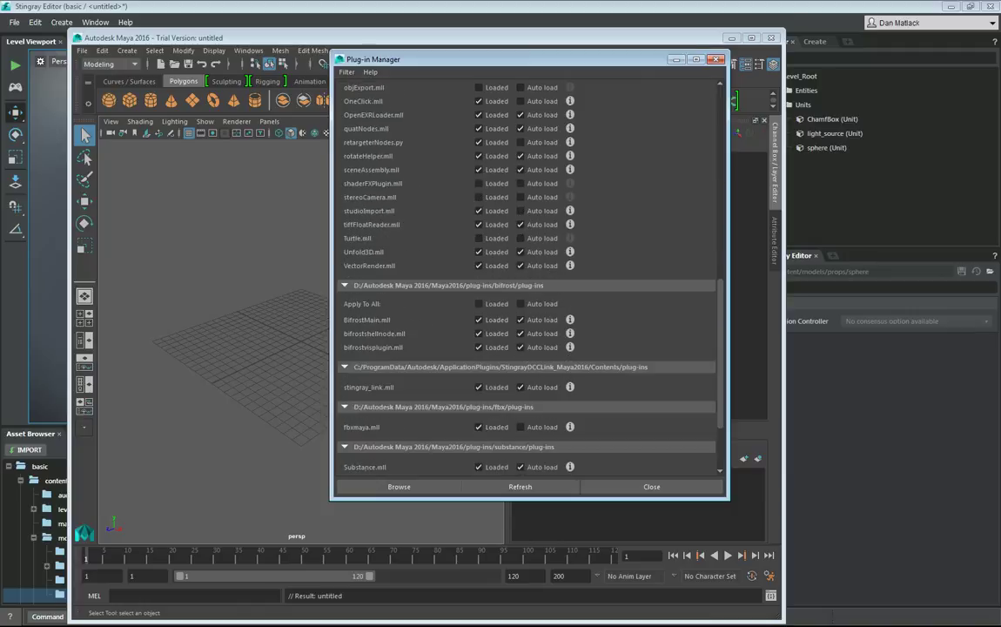
left_click(652, 487)
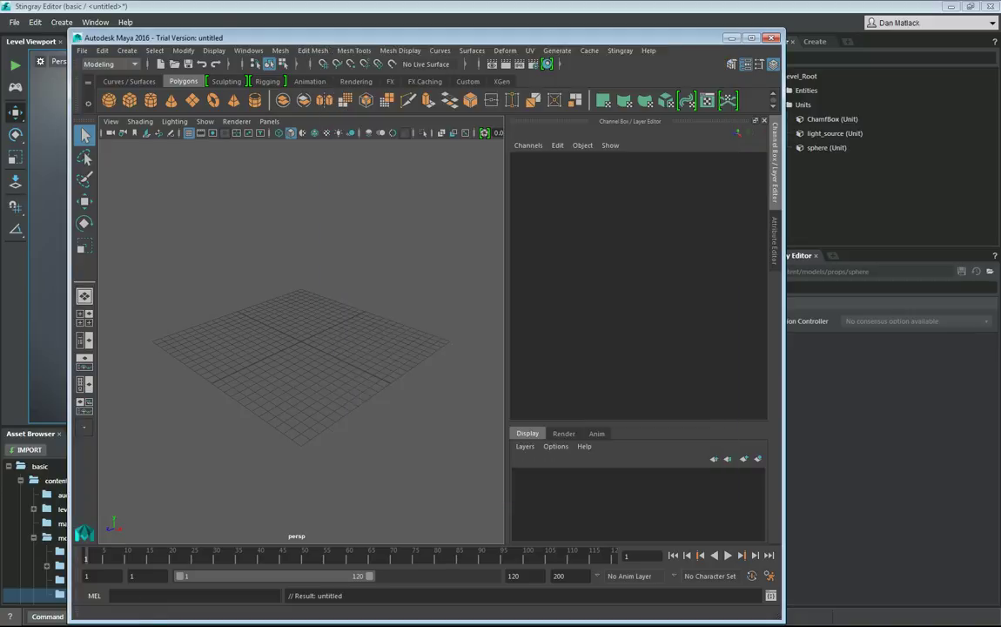
Examine the Stingray link commands in Maya and move its window aside
left_click(620, 49)
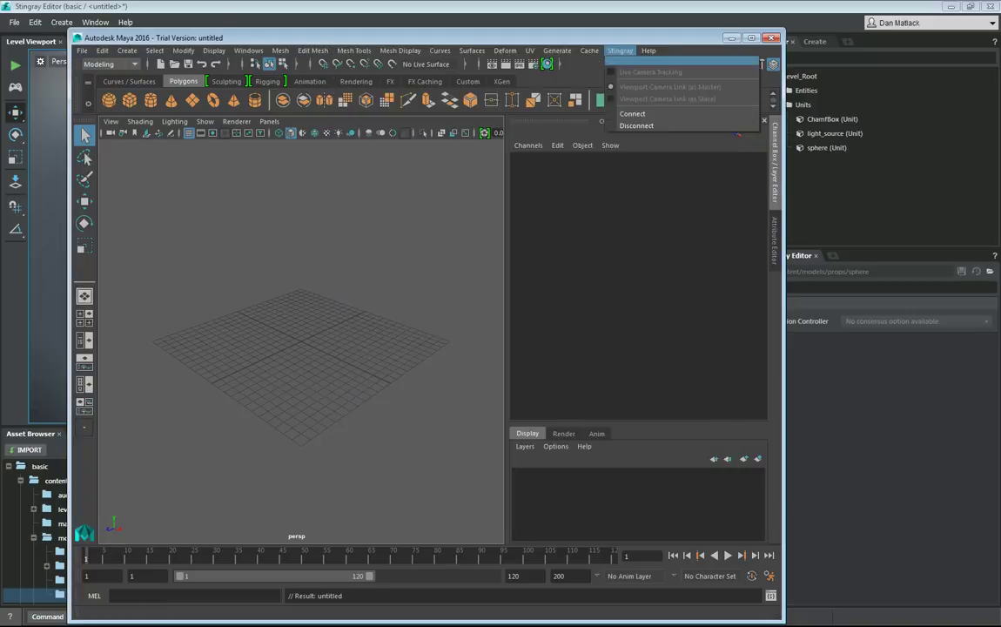
left_click(559, 49)
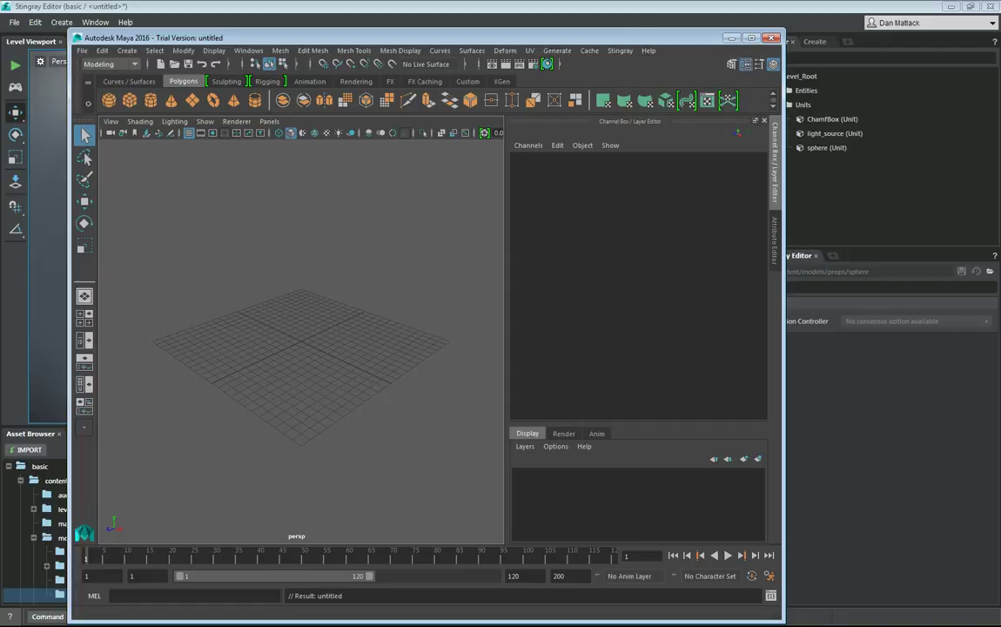
left_click_drag(418, 37, 603, 68)
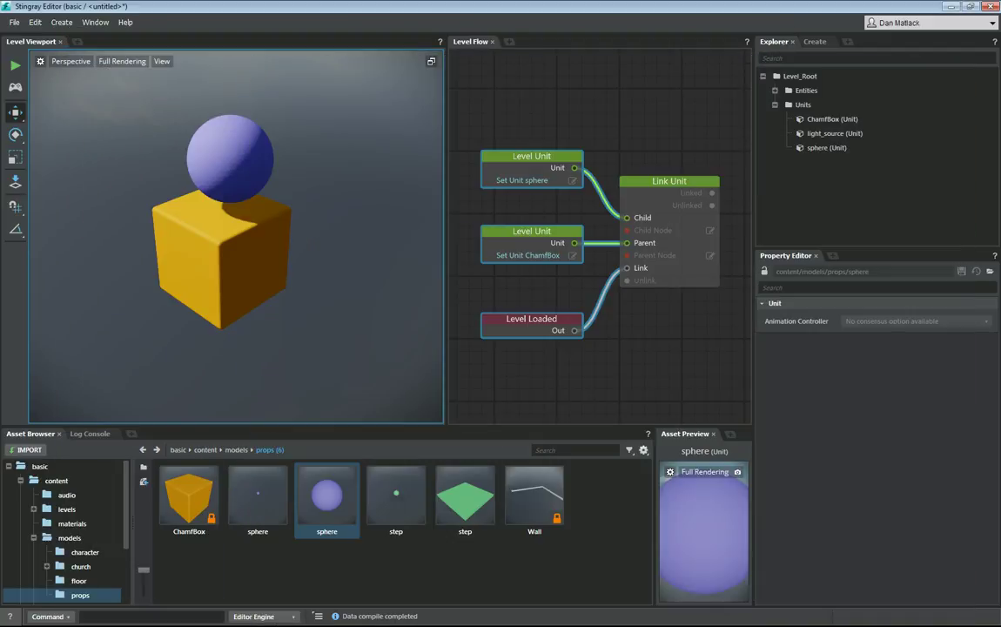
Send the sphere unit from Stingray to Maya, allow the incoming code to execute, and show it textured
right_click(326, 495)
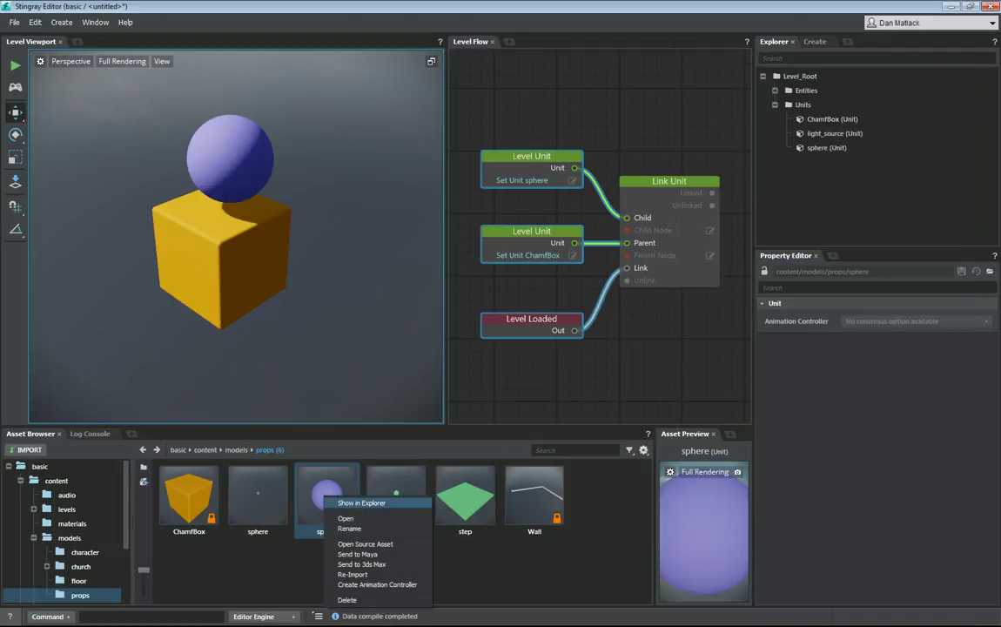
left_click(360, 553)
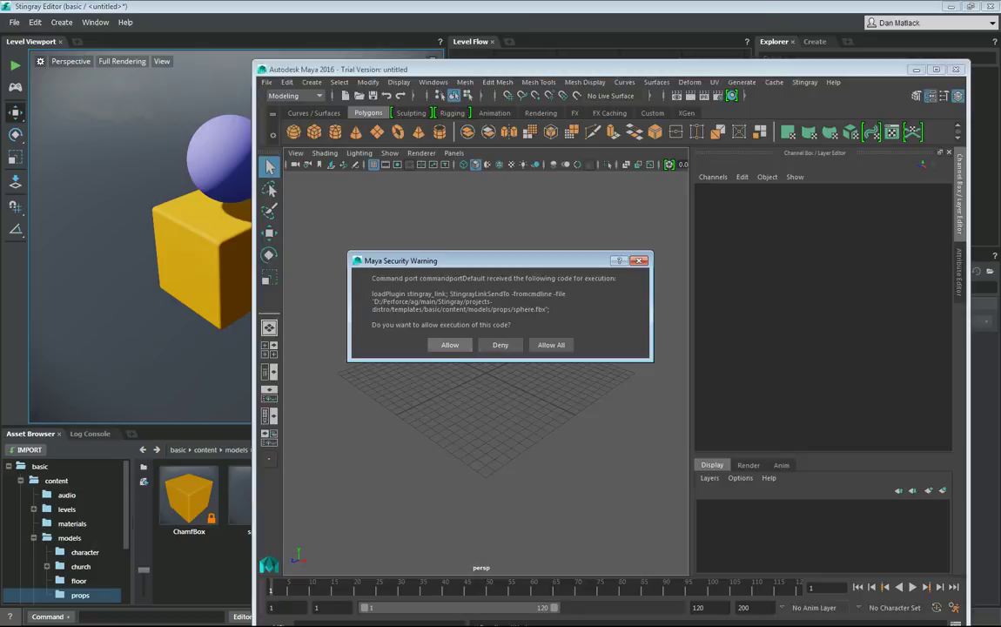
left_click(450, 343)
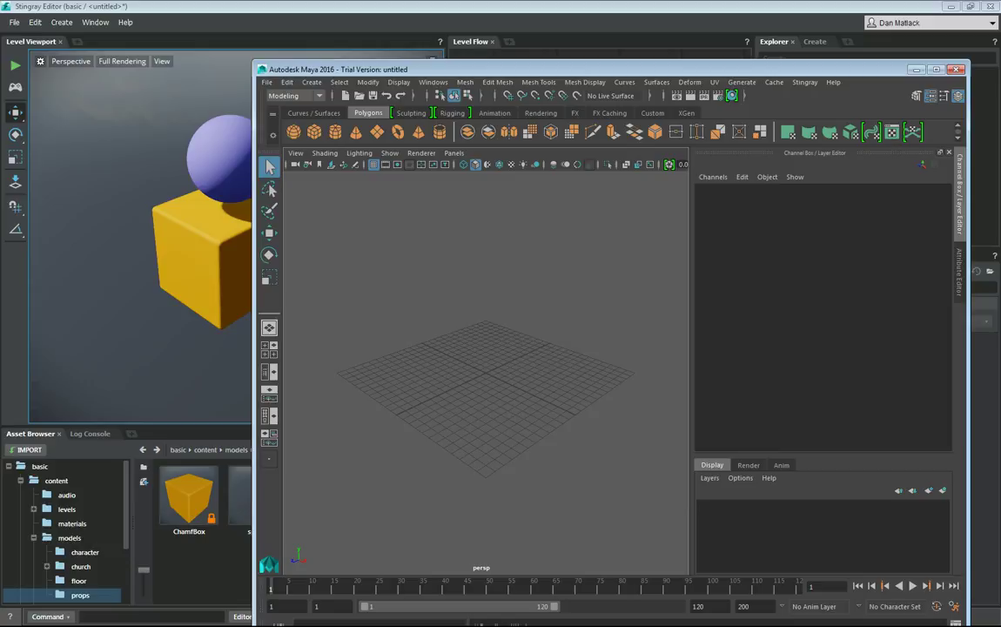
key("6")
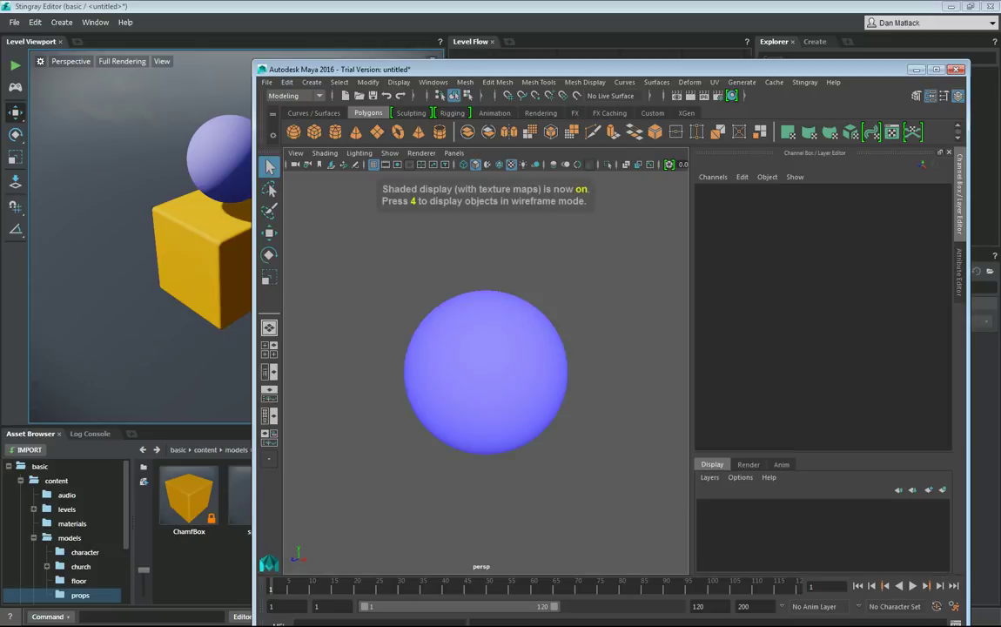
Scale the sphere in Maya down uniformly to about 57.9
left_click(486, 372)
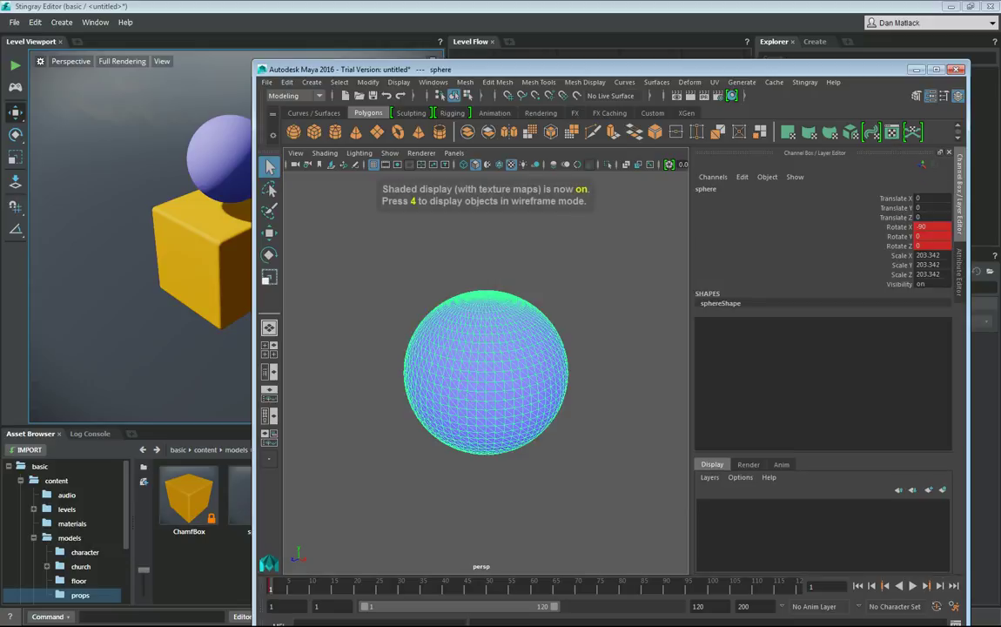
key("t")
left_click_drag(486, 372, 435, 372)
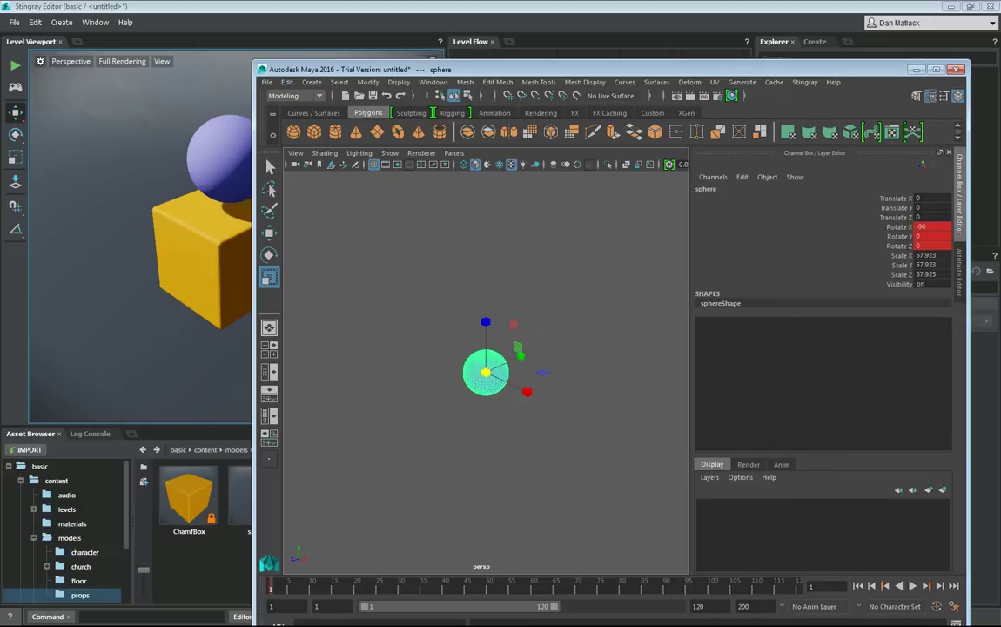
Update the shrunken sphere in Stingray from Maya, confirming the overwrite of sphere.fbx
left_click_drag(667, 73, 566, 35)
left_click(848, 606)
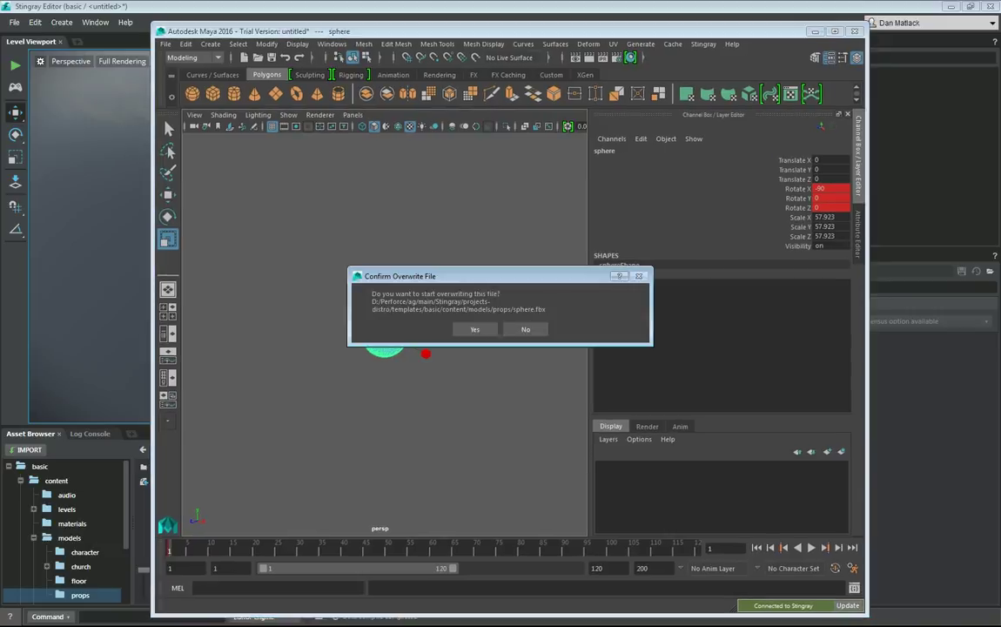
key("Return")
key("Return")
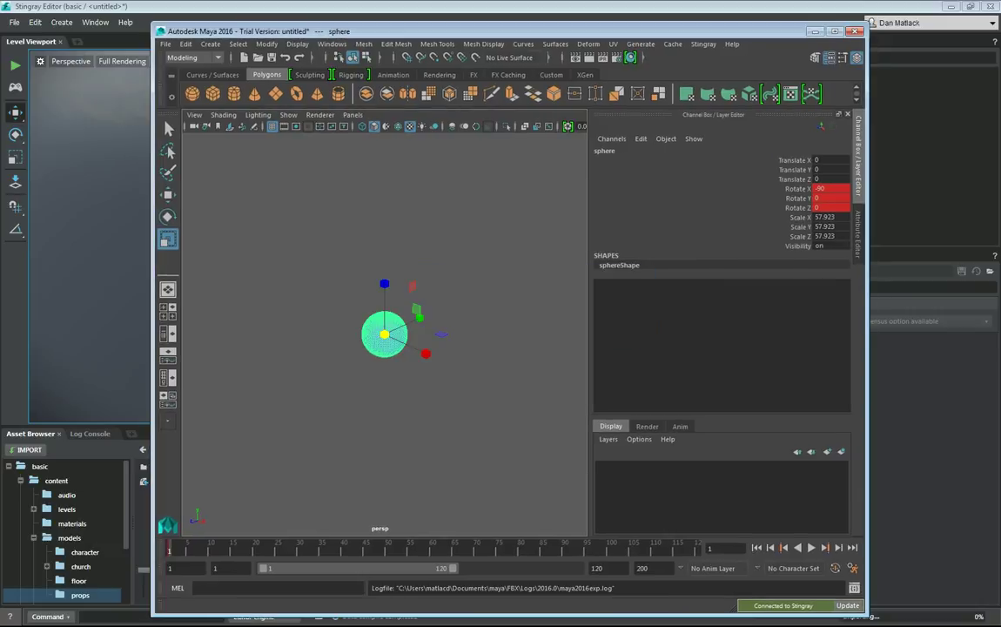